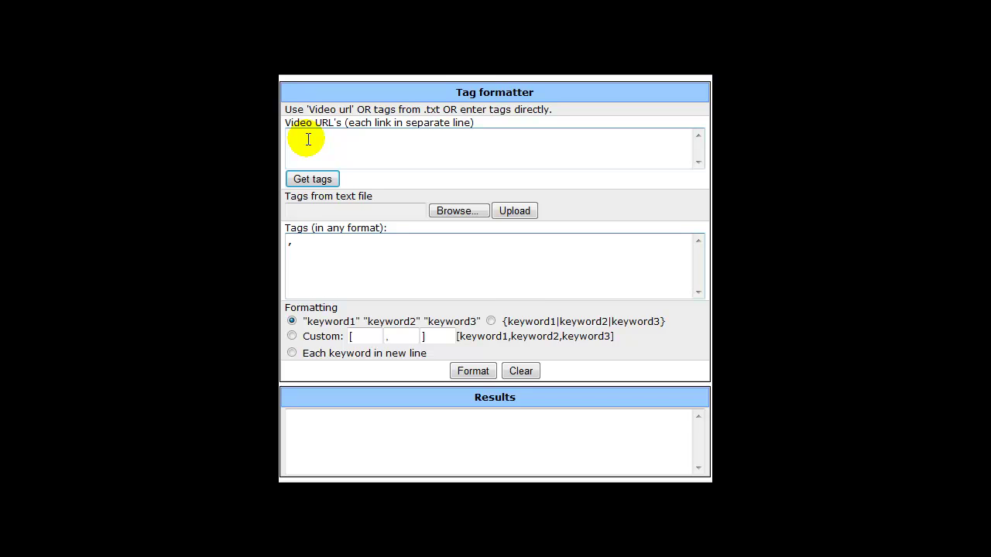
# Focus the Video URL's box, ready for the YouTube watch links
pyautogui.click(323, 137)
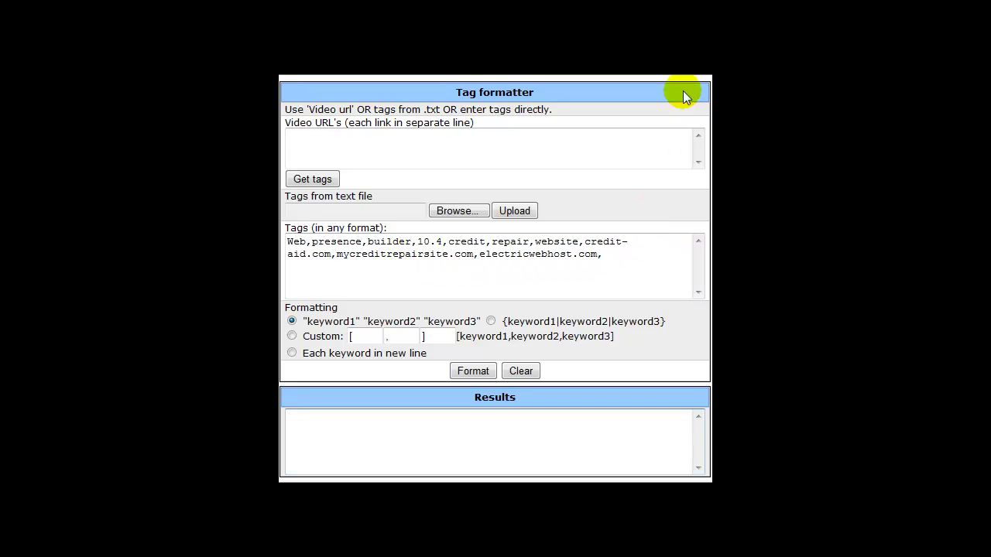
# Paste the YouTube watch URLs into the Video URL's box and delete the old tags from the Tags box
pyautogui.hotkey('ctrl', 'v')
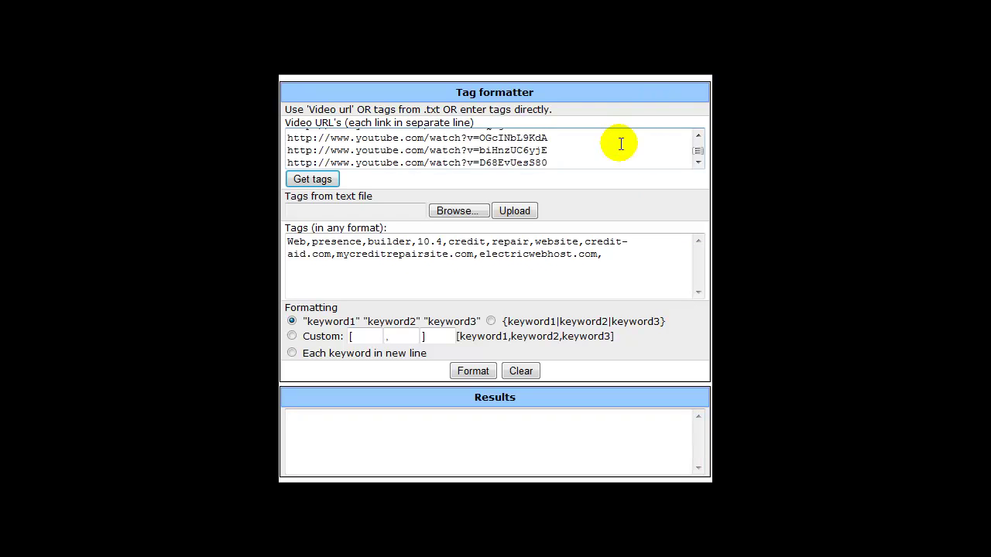
pyautogui.scroll(2, 695, 151)
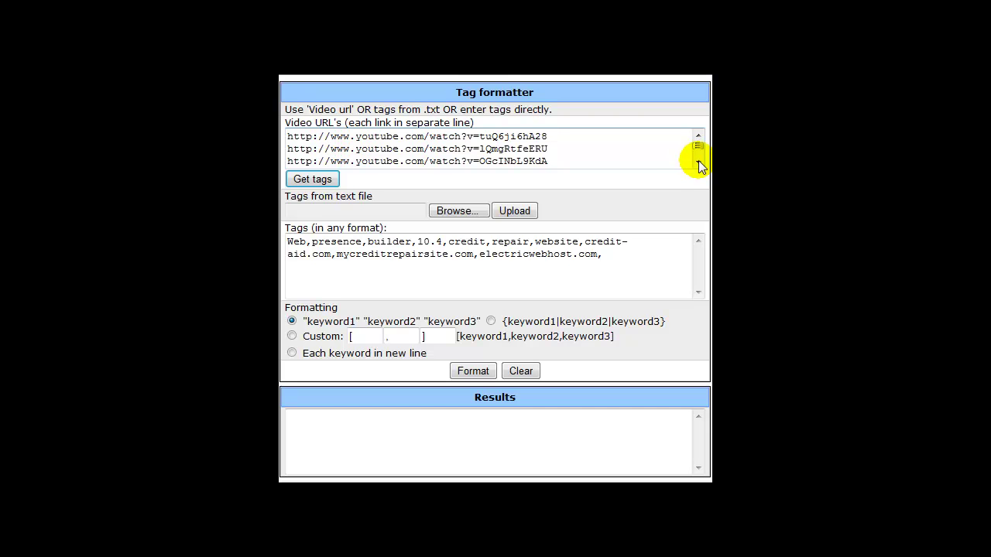
pyautogui.click(698, 164)
pyautogui.click(698, 164)
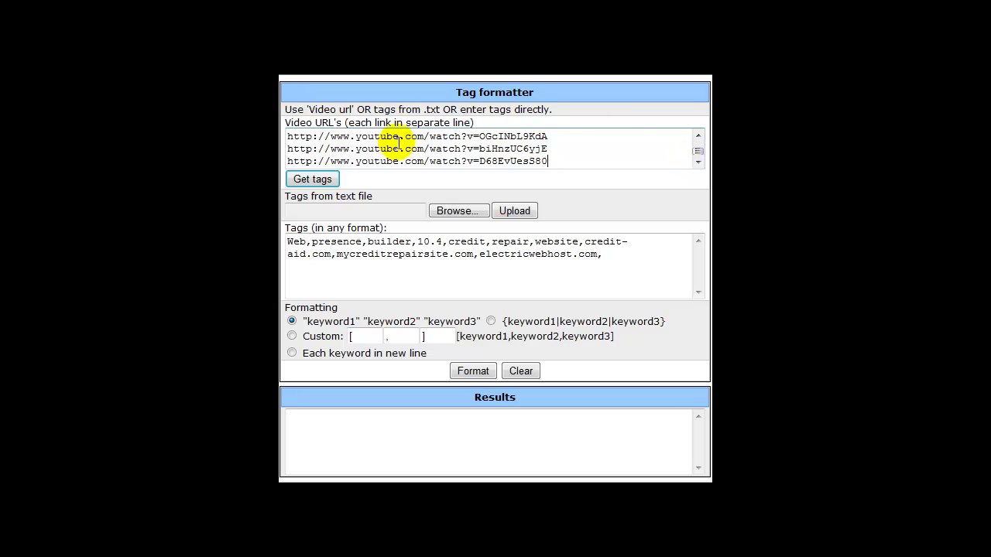
pyautogui.moveTo(612, 275); pyautogui.dragTo(287, 242)
pyautogui.press('Delete')
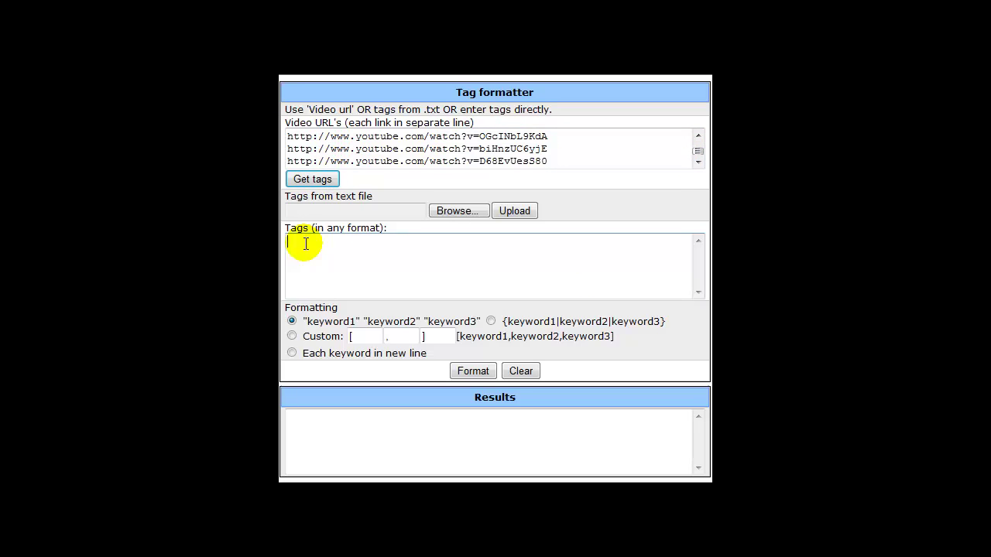
# Fetch the videos' tags with Get tags and scroll through the loaded tag list
pyautogui.click(313, 180)
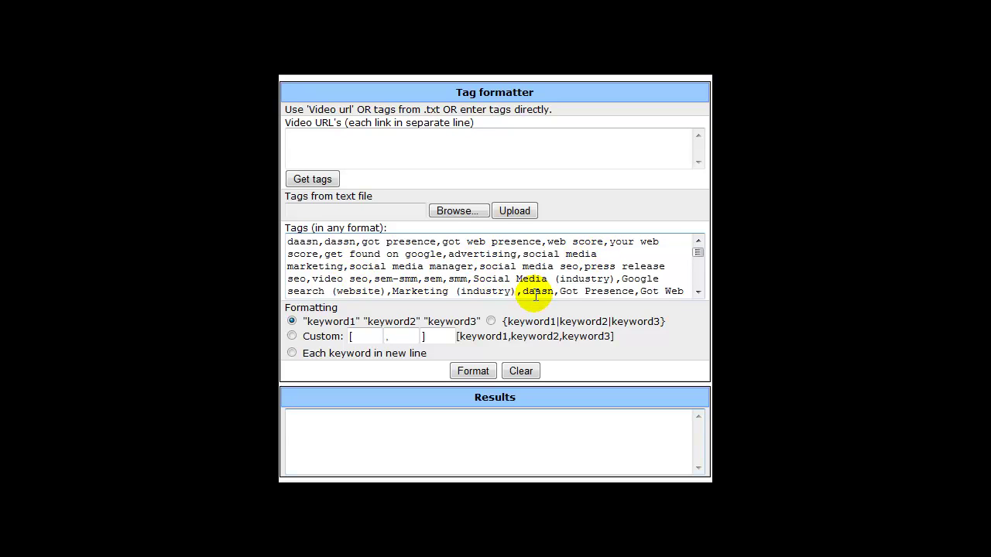
pyautogui.click(699, 293)
pyautogui.click(700, 292)
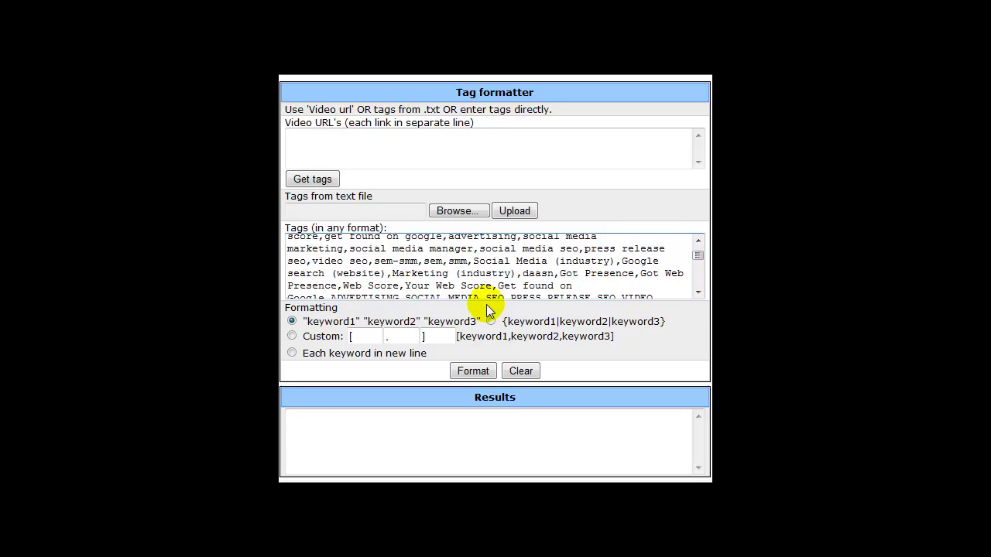
pyautogui.click(698, 294)
pyautogui.click(697, 294)
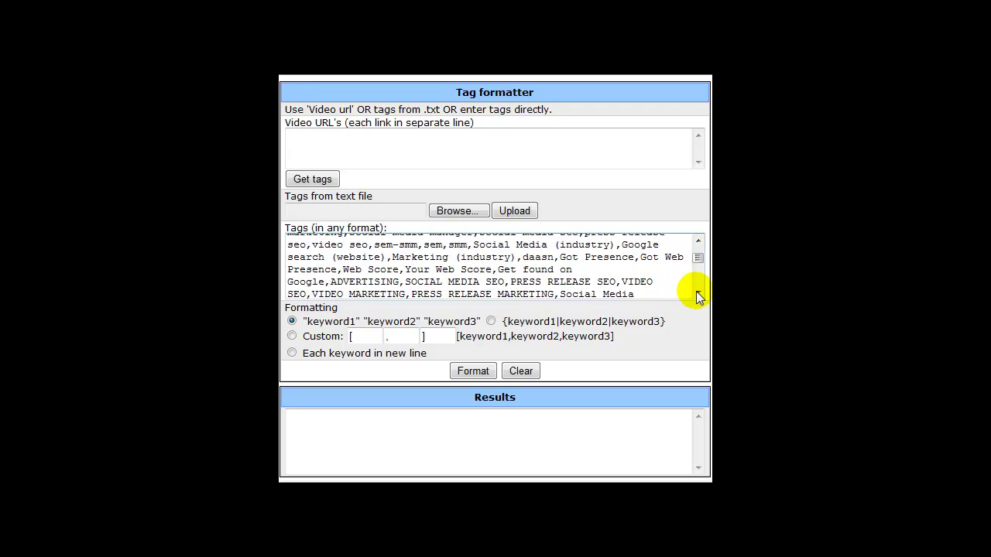
pyautogui.click(697, 294)
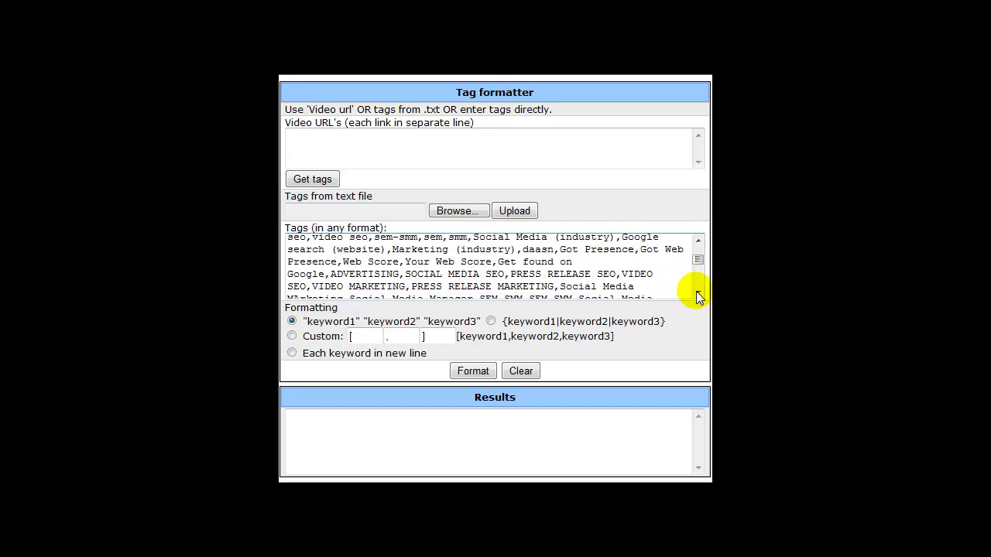
pyautogui.click(698, 294)
pyautogui.click(697, 294)
pyautogui.click(697, 294)
pyautogui.click(697, 294)
pyautogui.click(698, 294)
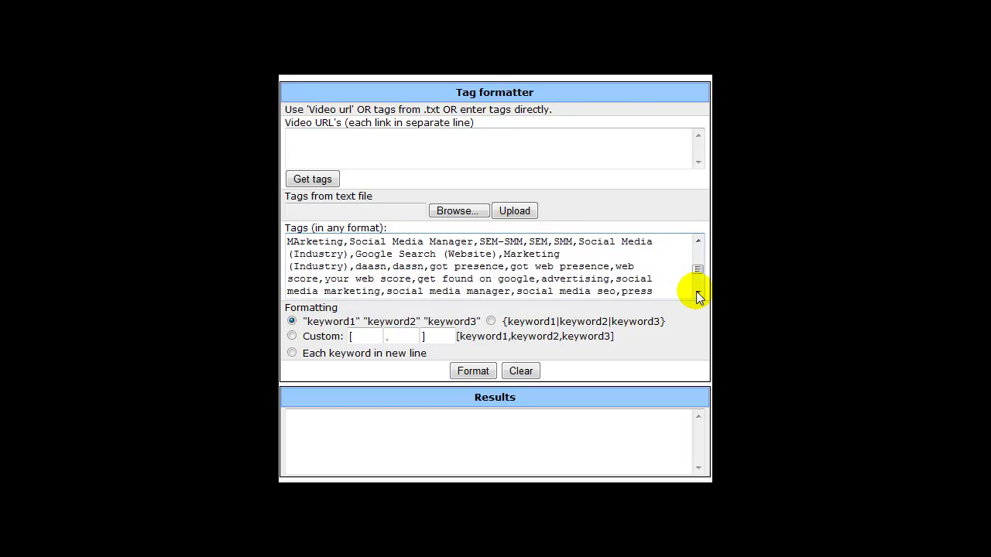
pyautogui.click(696, 293)
pyautogui.click(697, 293)
pyautogui.click(696, 293)
pyautogui.click(697, 294)
pyautogui.click(696, 294)
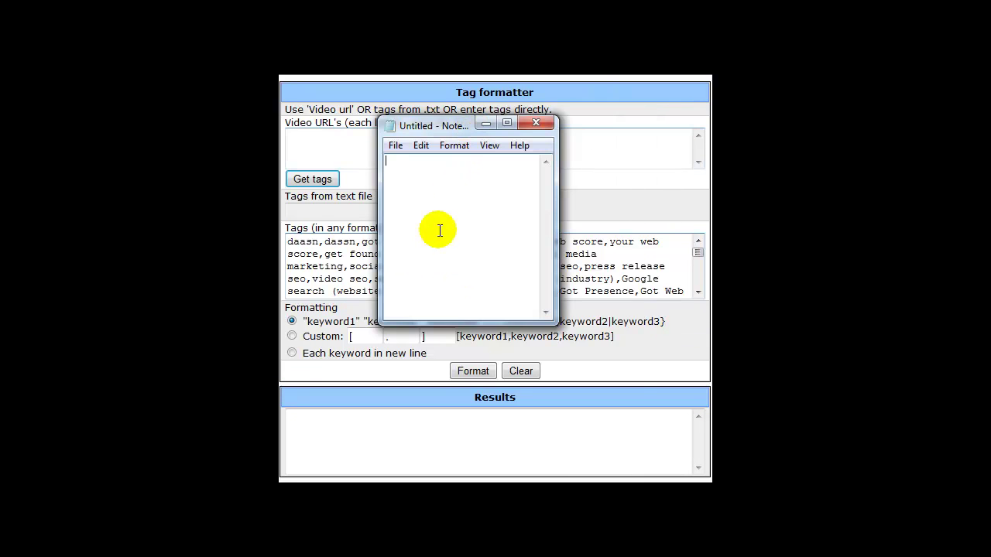
# Paste the comma-separated tag list into Notepad, enlarge the window to read it, then minimize Notepad
pyautogui.rightClick(436, 238)
pyautogui.click(471, 304)
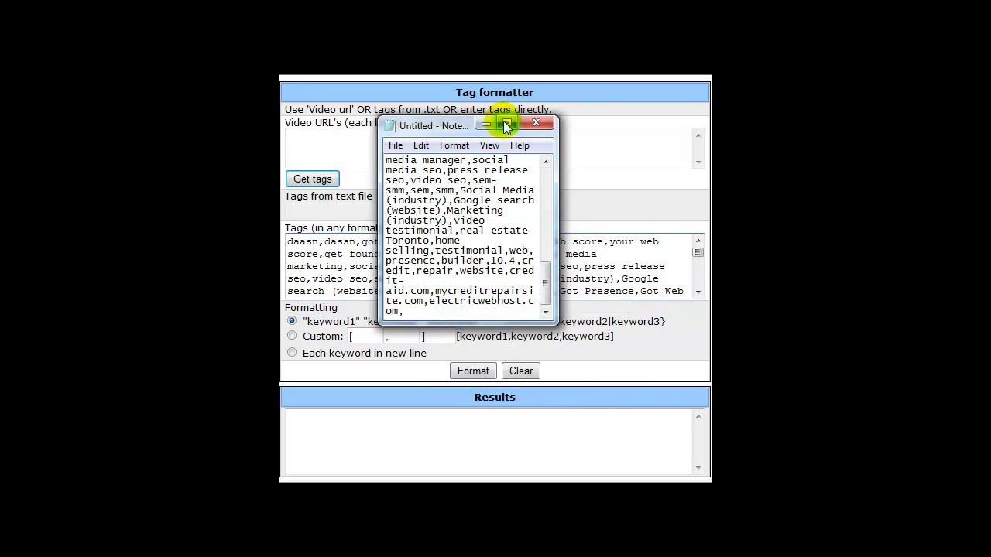
pyautogui.moveTo(558, 192); pyautogui.dragTo(704, 193)
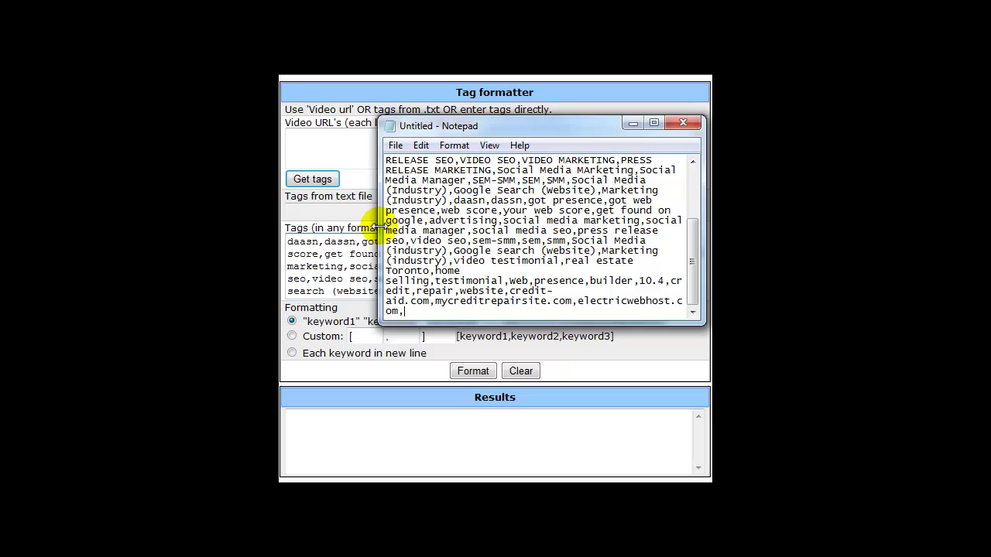
pyautogui.moveTo(380, 222); pyautogui.dragTo(286, 233)
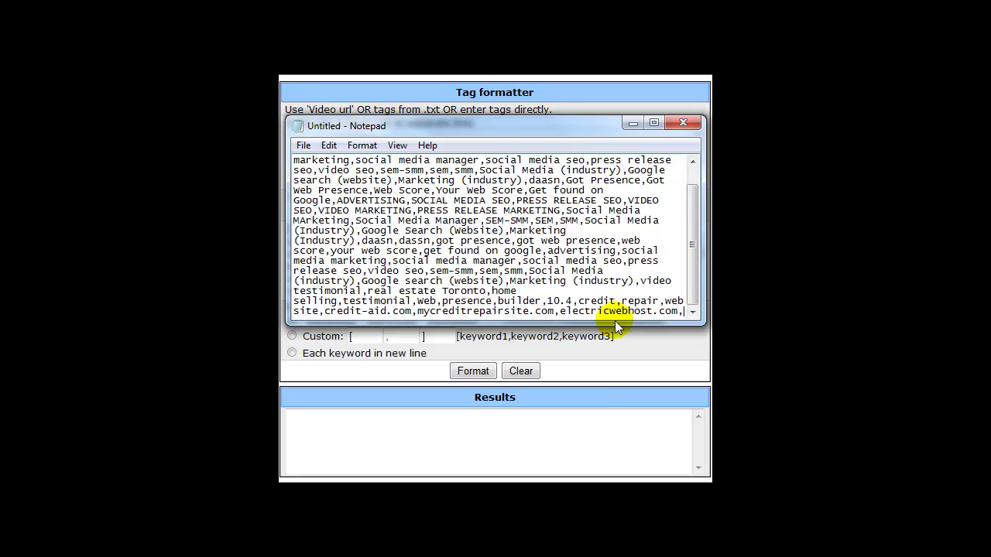
pyautogui.moveTo(617, 324); pyautogui.dragTo(612, 446)
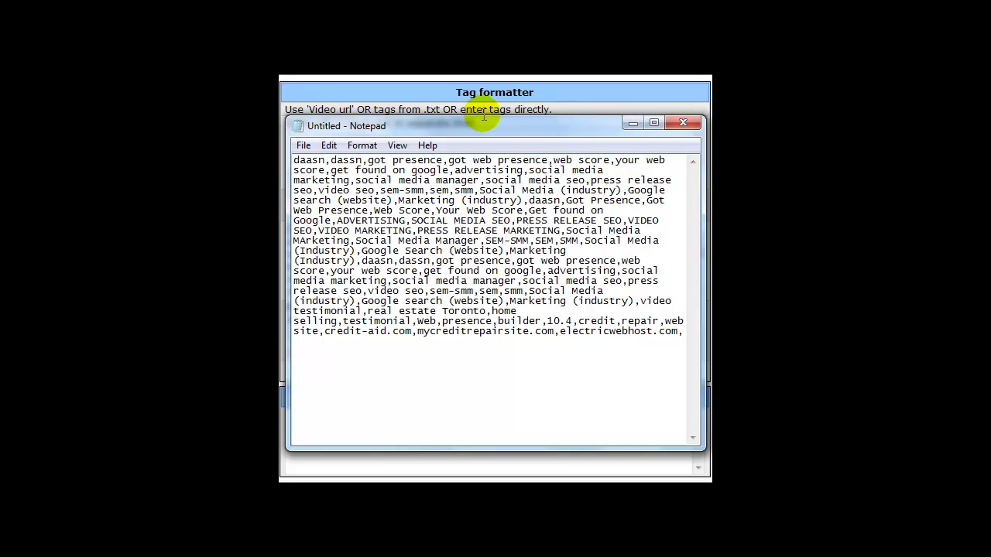
pyautogui.moveTo(501, 132); pyautogui.dragTo(519, 130)
pyautogui.click(648, 124)
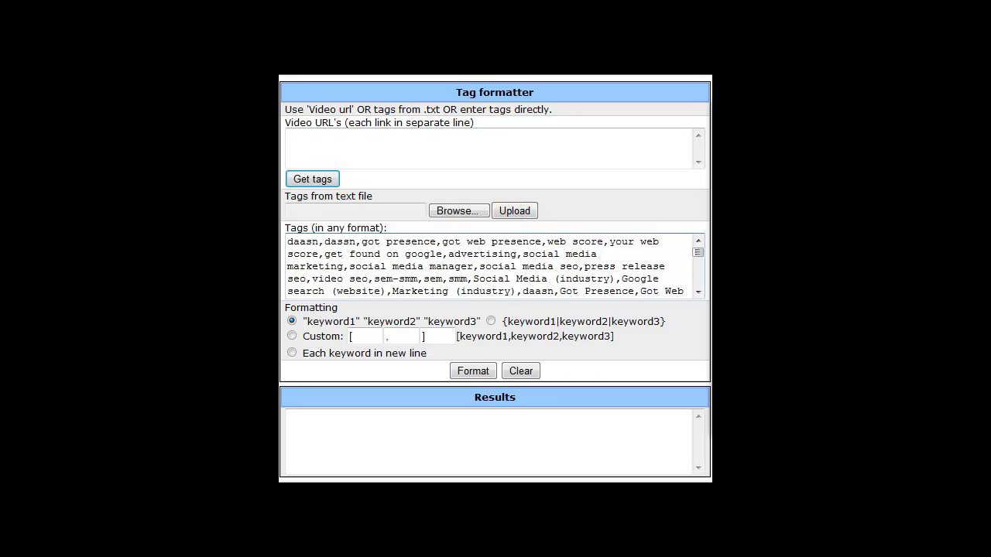
# Clear the Tags box contents and scroll through the tag list ending in electricwebhost.com
pyautogui.hotkey('ctrl', 'a')
pyautogui.press('Delete')
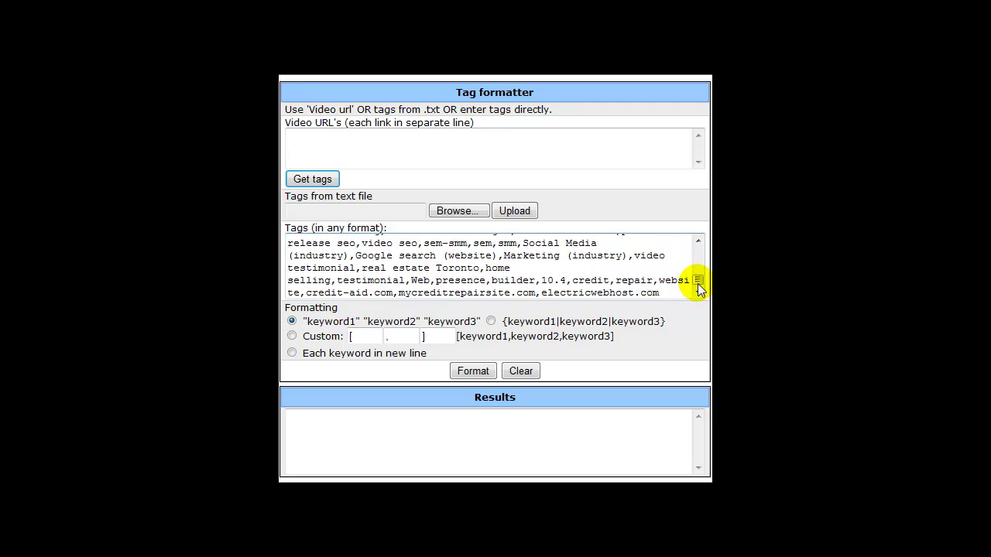
pyautogui.moveTo(697, 278)
pyautogui.mouseDown()
pyautogui.moveTo(699, 253)
pyautogui.moveTo(699, 291)
pyautogui.mouseUp()
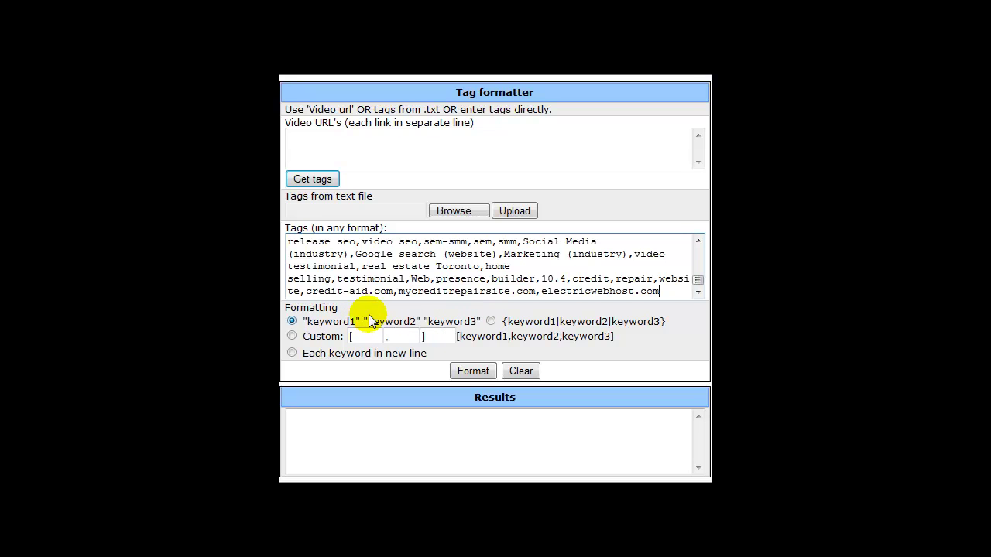
# Format the tags as quoted keywords, e.g. "daasn" "got presence", in Results
pyautogui.moveTo(478, 267); pyautogui.dragTo(361, 267)
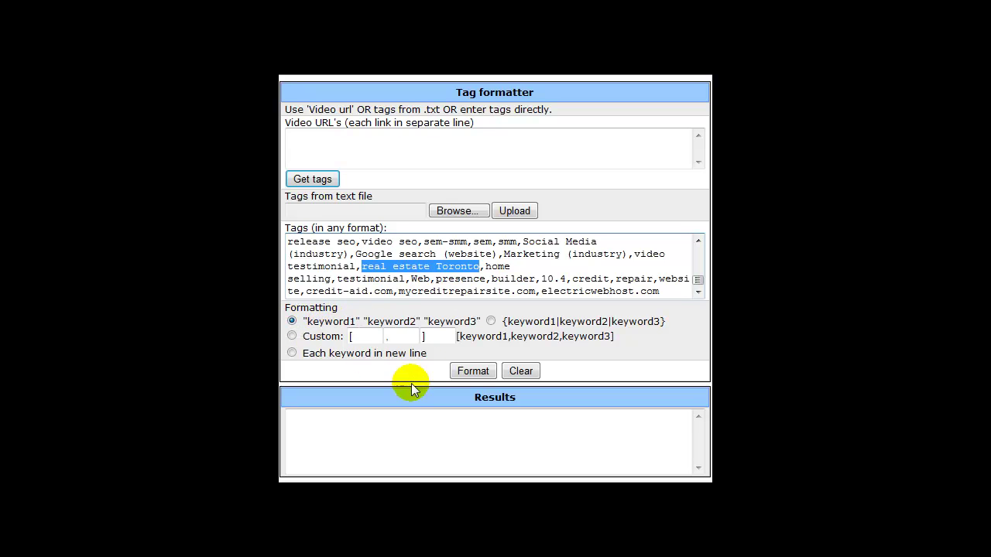
pyautogui.click(473, 379)
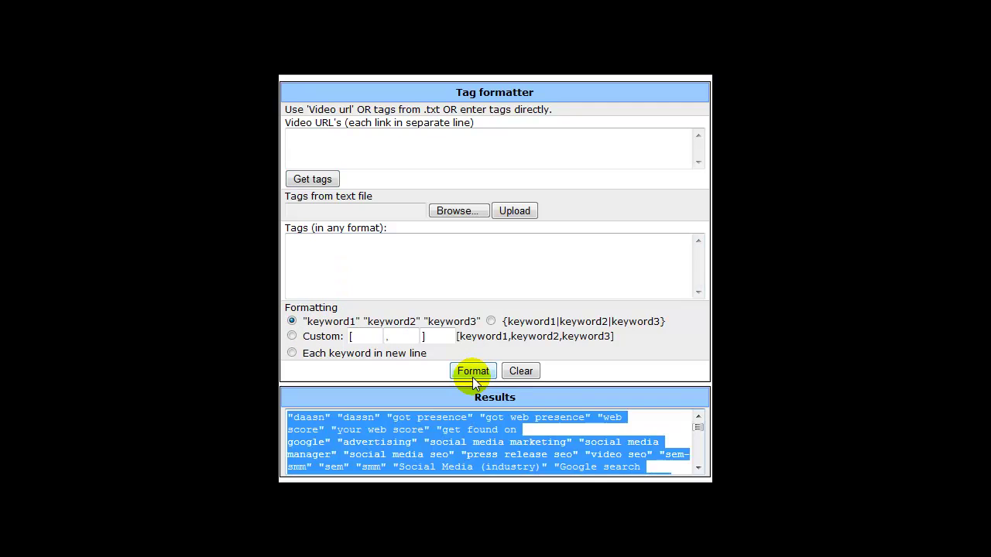
pyautogui.click(642, 422)
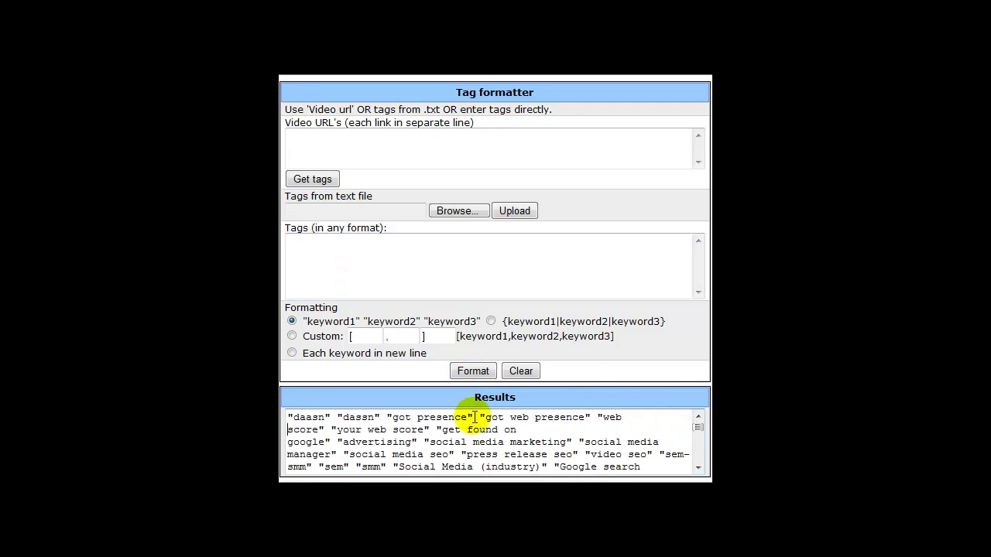
# Highlight the 'your web score' keyword in Results, then focus the empty Tags box
pyautogui.moveTo(331, 429); pyautogui.dragTo(364, 431)
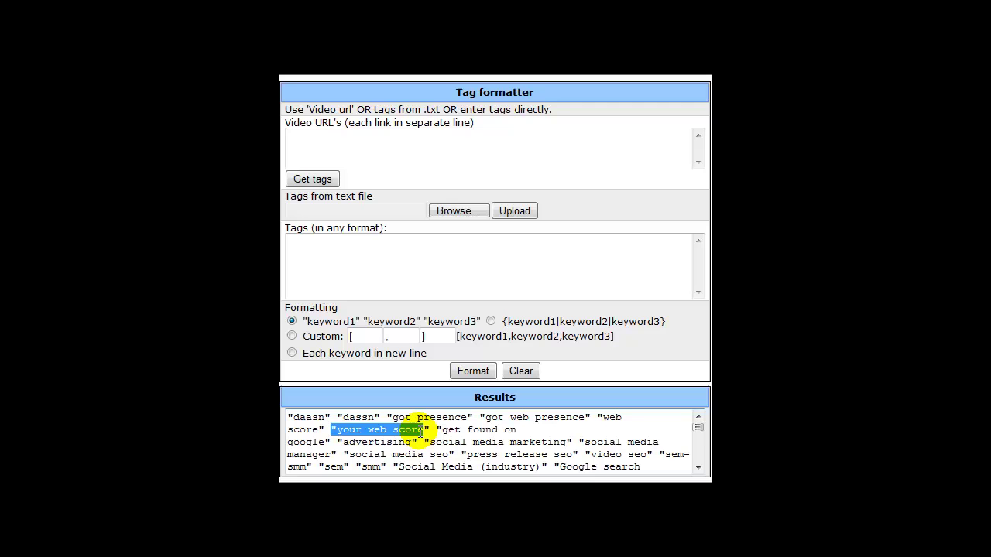
pyautogui.moveTo(423, 430); pyautogui.dragTo(430, 429)
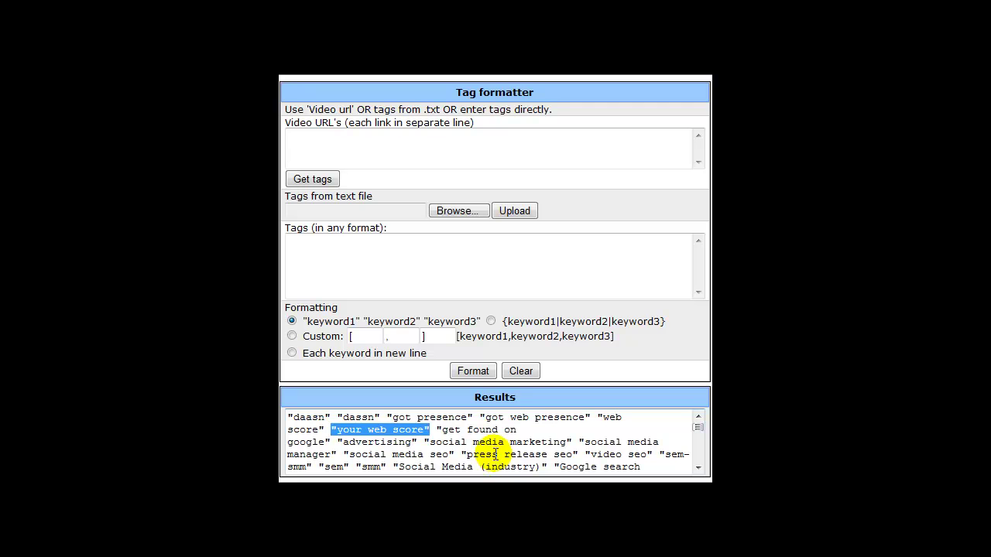
pyautogui.click(328, 261)
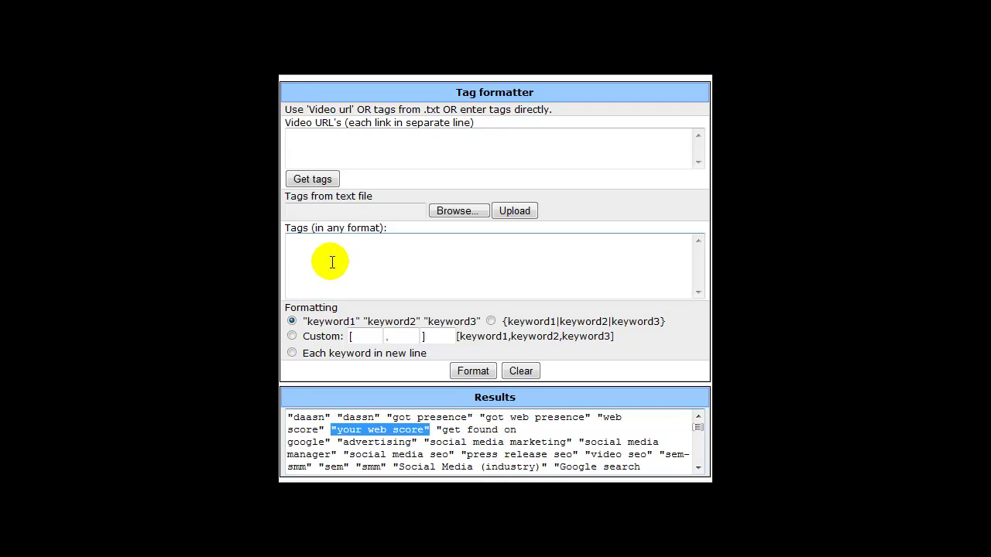
# Paste the tag list into the Tags box and format it as {keyword1|keyword2|keyword3} spin syntax
pyautogui.rightClick(379, 285)
pyautogui.click(348, 314)
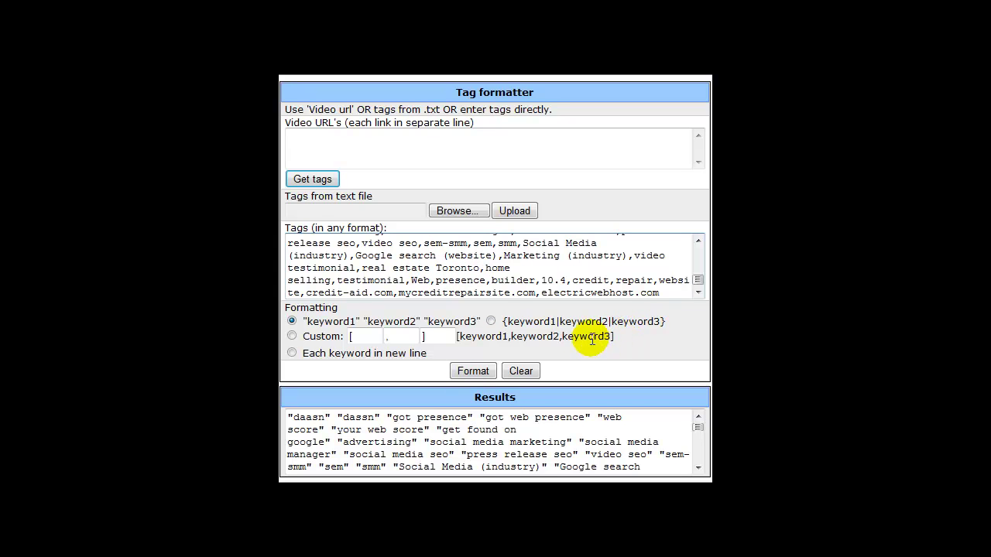
pyautogui.click(490, 320)
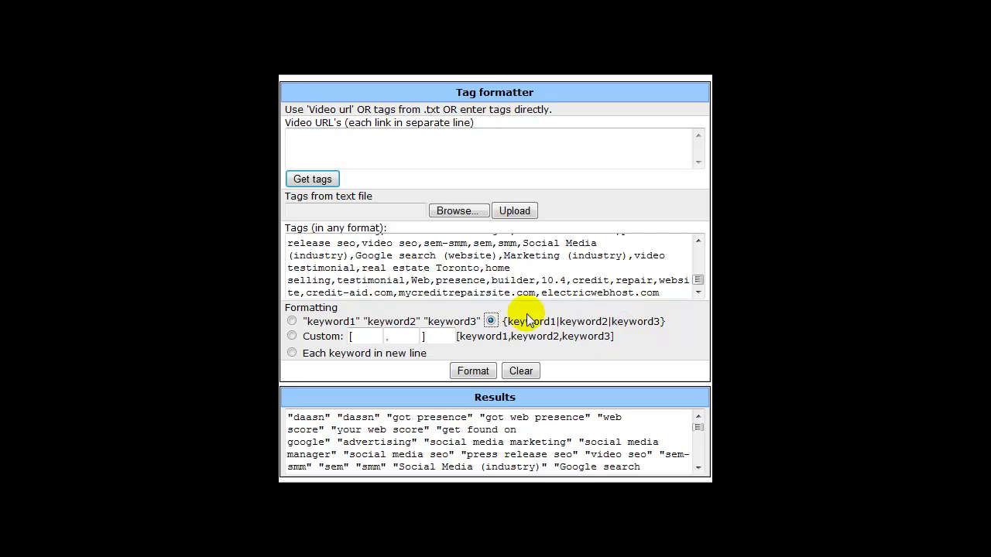
pyautogui.click(473, 371)
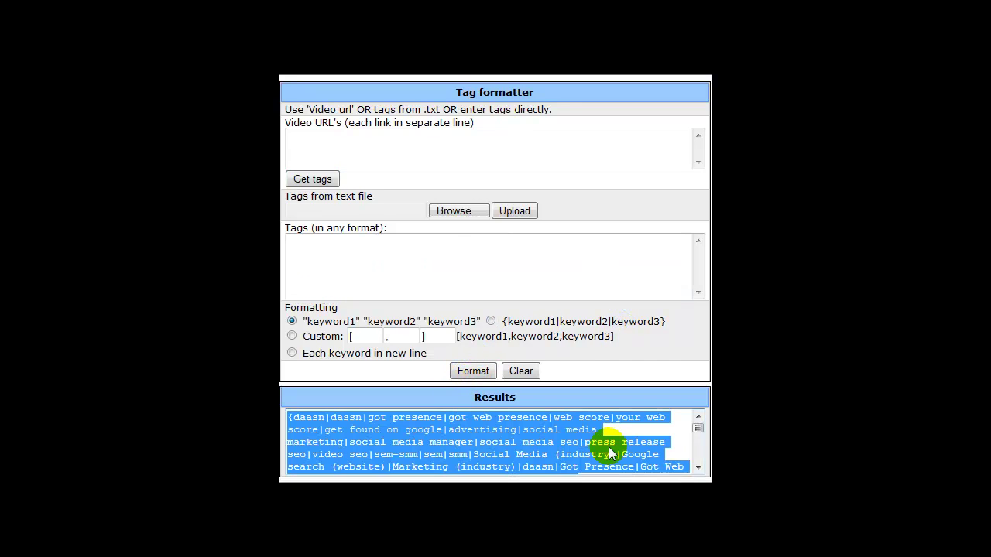
pyautogui.click(321, 420)
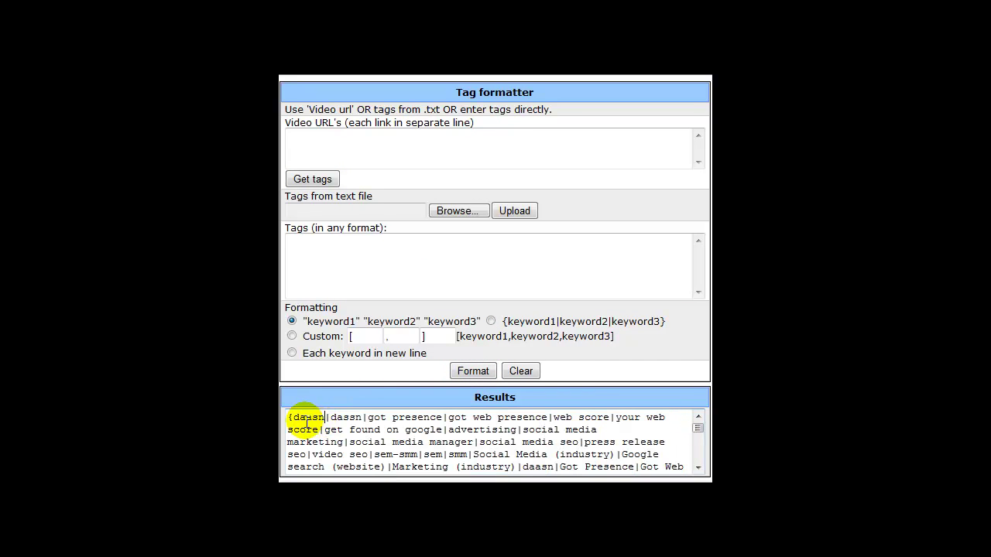
pyautogui.moveTo(294, 418); pyautogui.dragTo(286, 418)
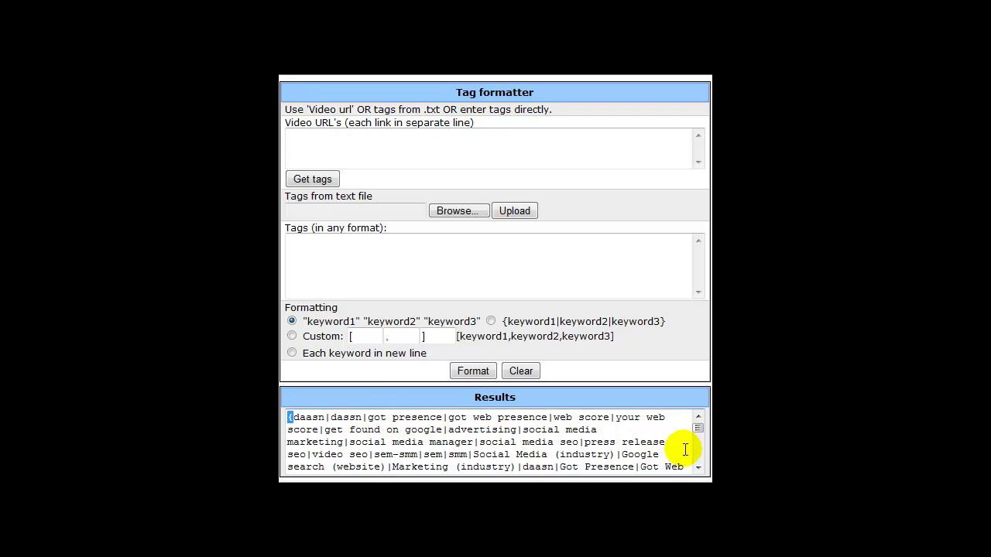
pyautogui.moveTo(697, 428); pyautogui.dragTo(703, 467)
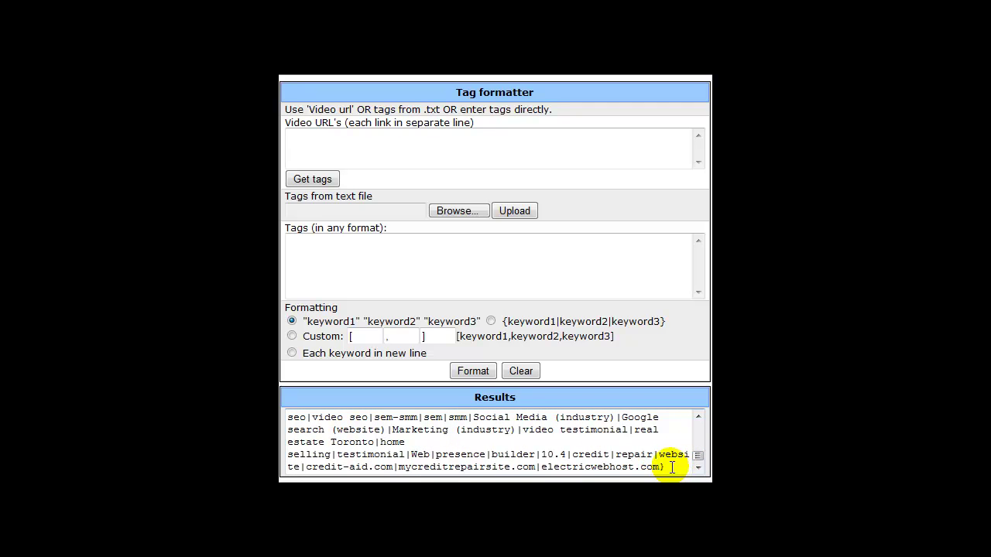
pyautogui.moveTo(665, 467); pyautogui.dragTo(657, 466)
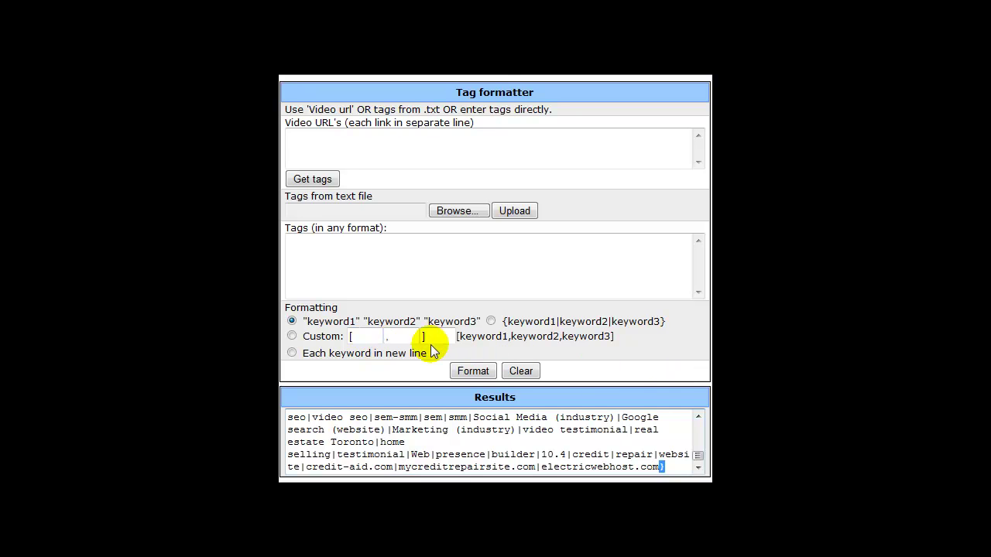
# Paste the tag list into the Tags box and format it with the Custom square-bracket layout
pyautogui.click(321, 258)
pyautogui.rightClick(320, 259)
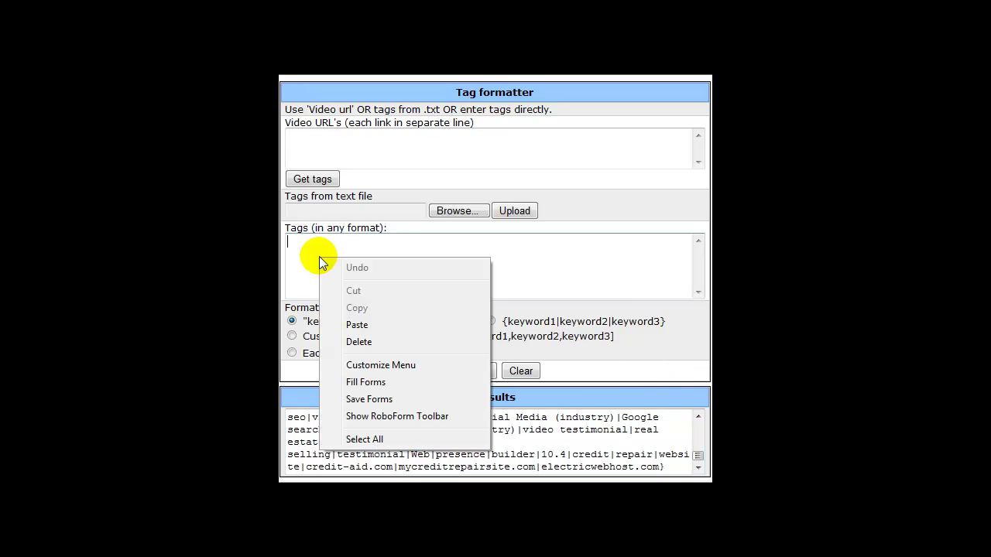
pyautogui.click(356, 325)
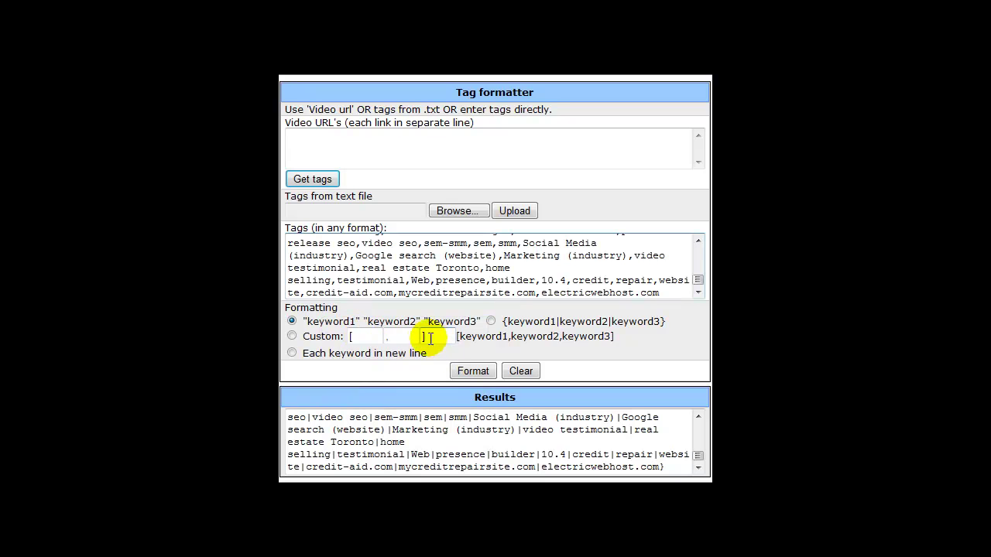
pyautogui.click(293, 338)
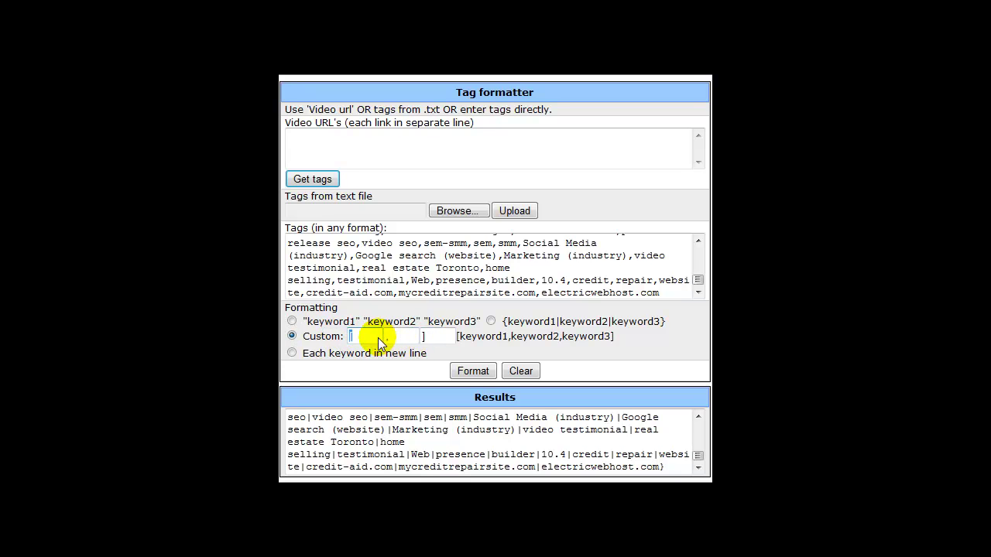
pyautogui.click(471, 370)
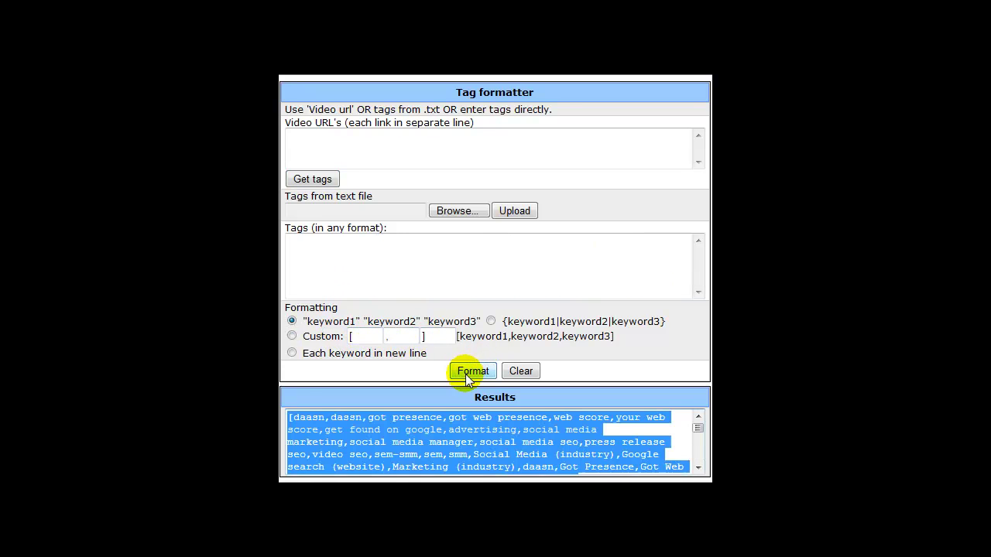
# Review the bracketed [daasn,dassn,…,electricwebhost.com] output in Results
pyautogui.click(297, 418)
pyautogui.doubleClick(299, 418)
pyautogui.click(689, 440)
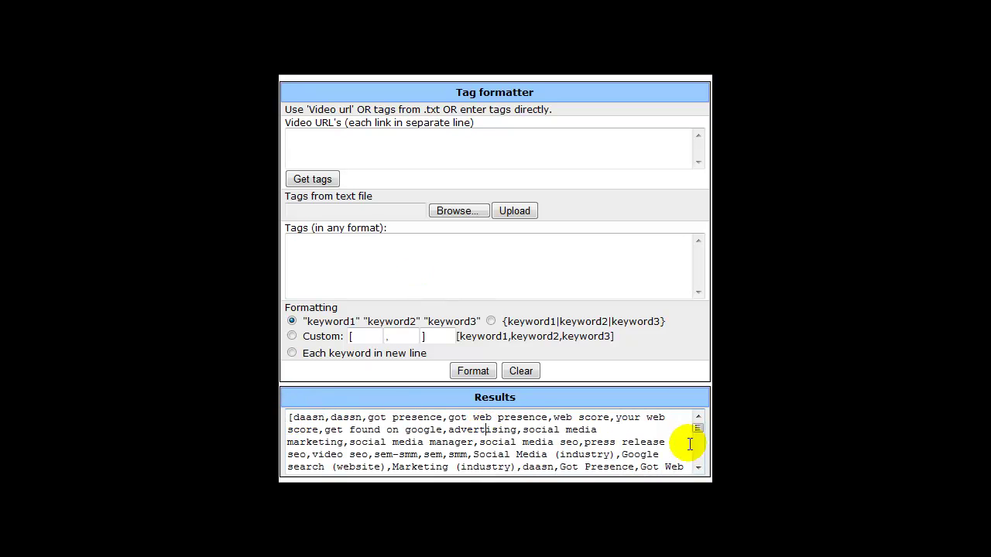
pyautogui.moveTo(698, 430); pyautogui.dragTo(628, 469)
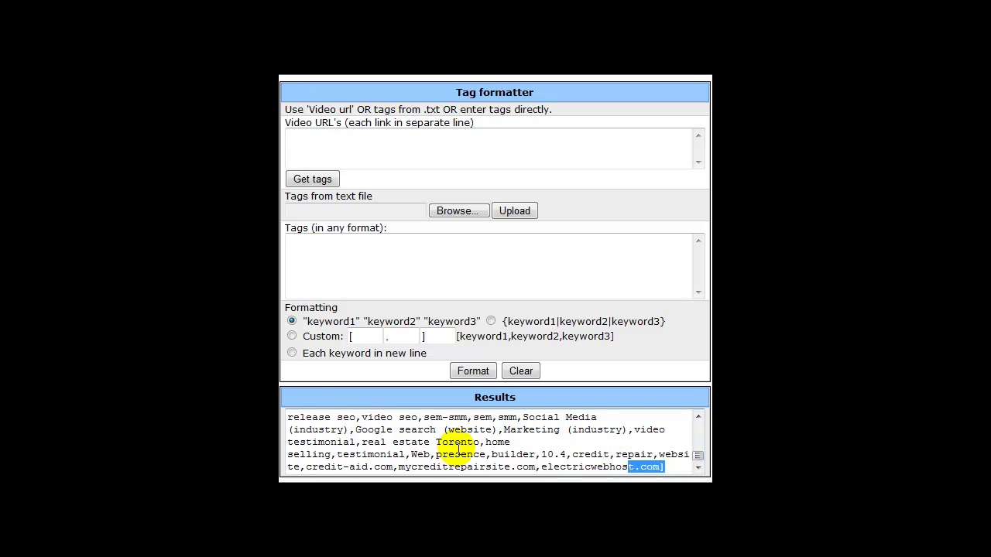
# Change the Custom delimiters to &, - and &, format, and review the hyphen-joined Results
pyautogui.click(350, 336)
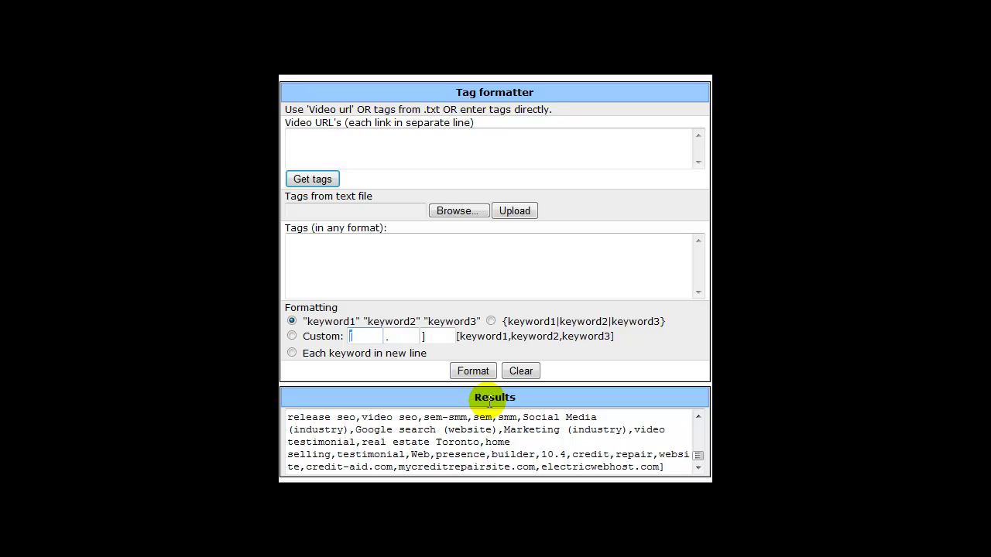
pyautogui.write('&')
pyautogui.doubleClick(441, 338)
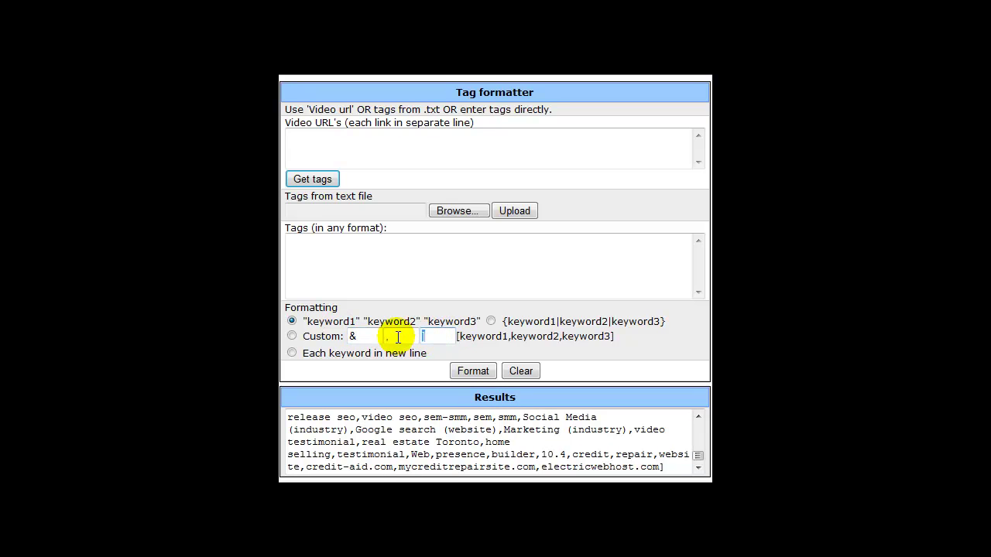
pyautogui.write('&')
pyautogui.click(394, 338)
pyautogui.click(465, 370)
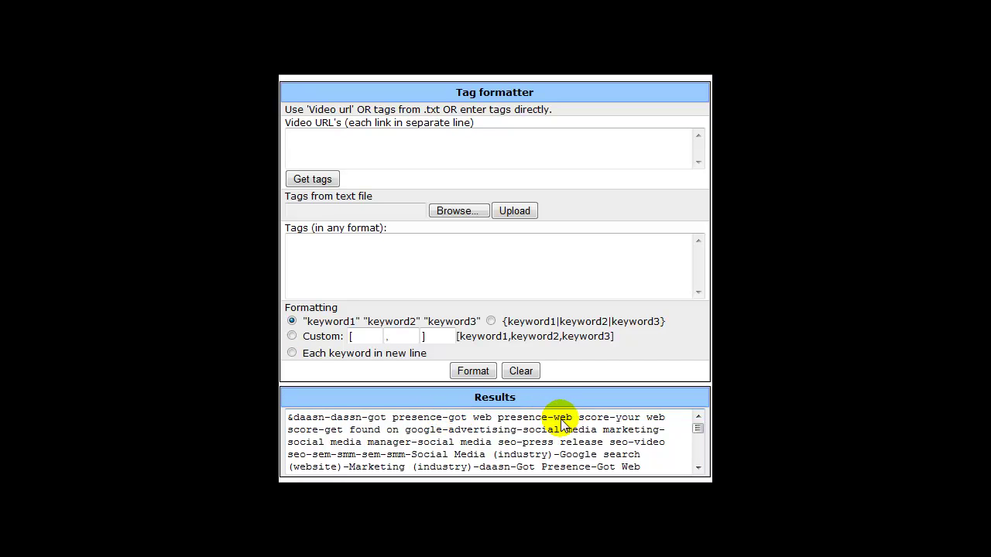
pyautogui.moveTo(699, 433); pyautogui.dragTo(675, 424)
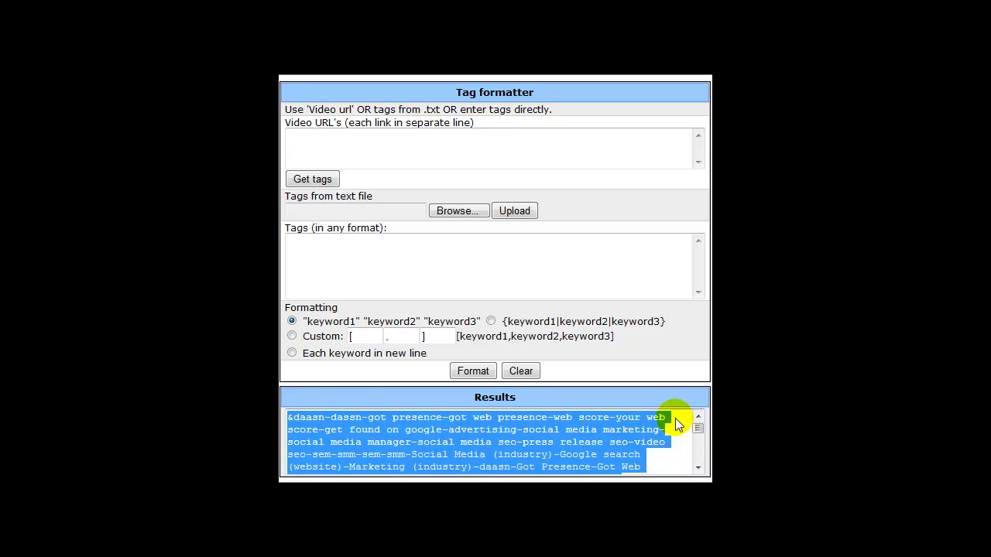
# Clear the previous Results and paste the full tag list back into the Tags box
pyautogui.click(521, 372)
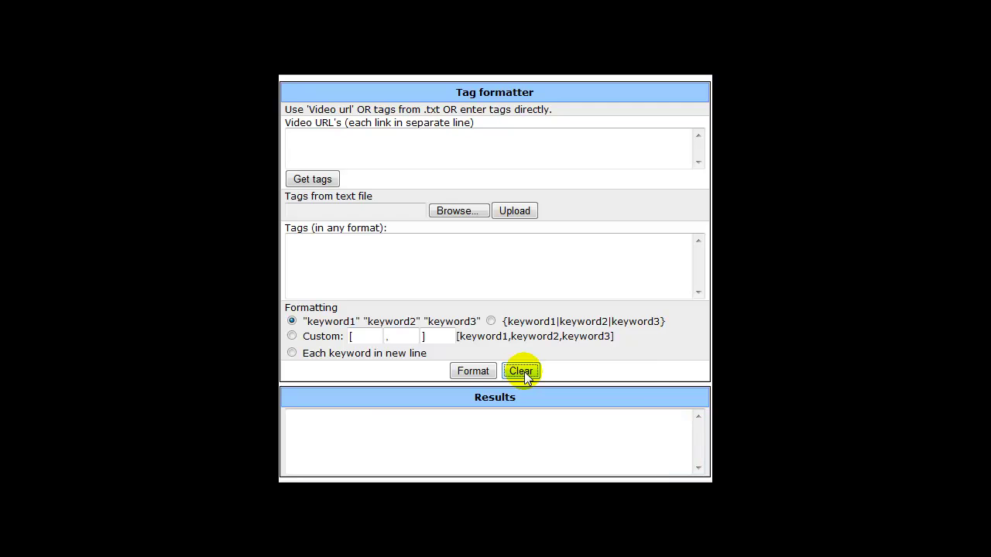
pyautogui.click(370, 255)
pyautogui.rightClick(372, 254)
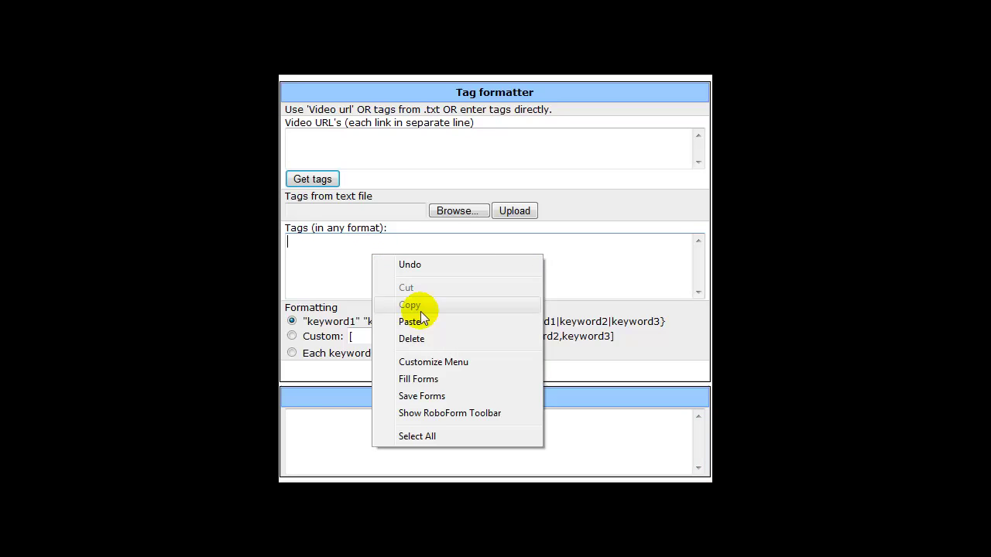
pyautogui.click(418, 321)
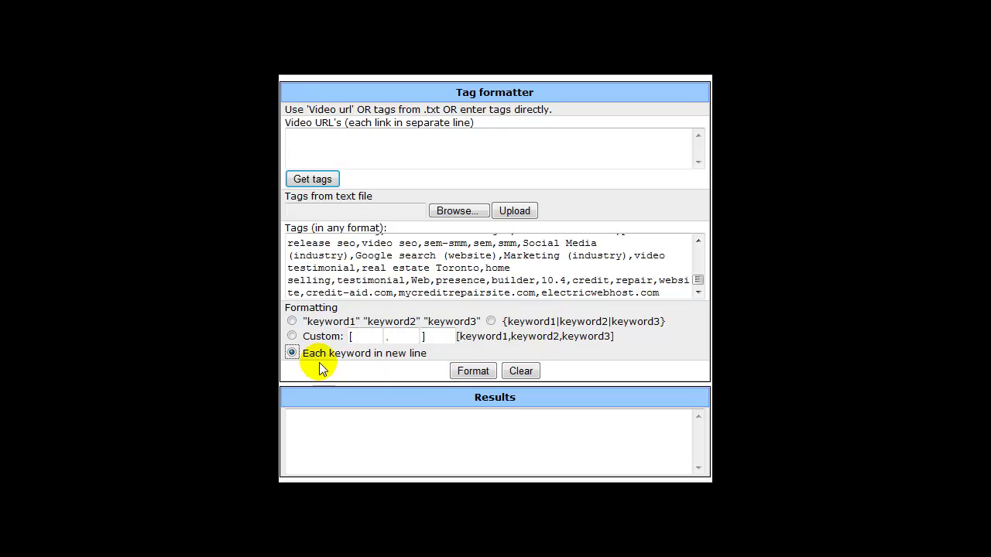
# Reformat the tags one per line and review the Results list down to electricwebhost.com
pyautogui.click(462, 374)
pyautogui.scroll(-1, 476, 435)
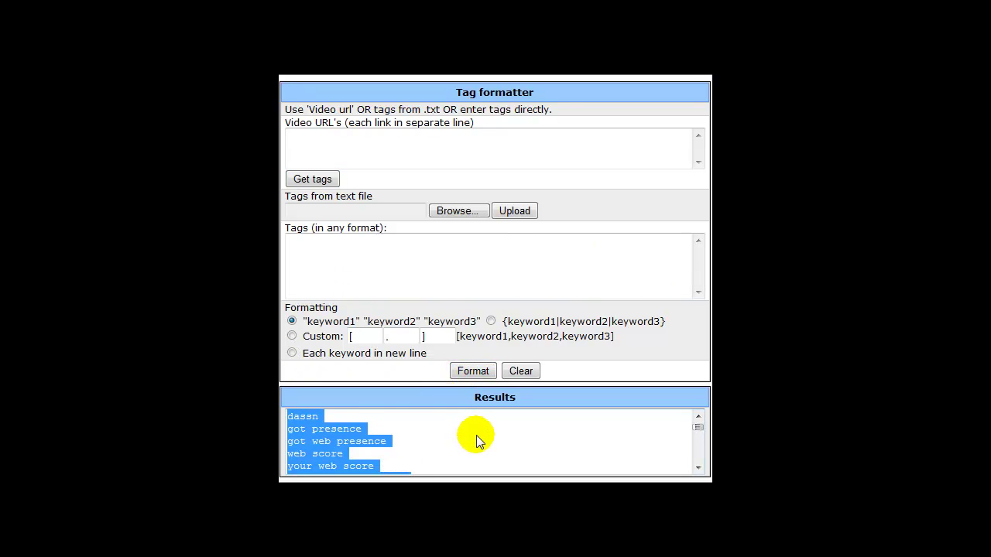
pyautogui.click(458, 435)
pyautogui.scroll(-2, 459, 442)
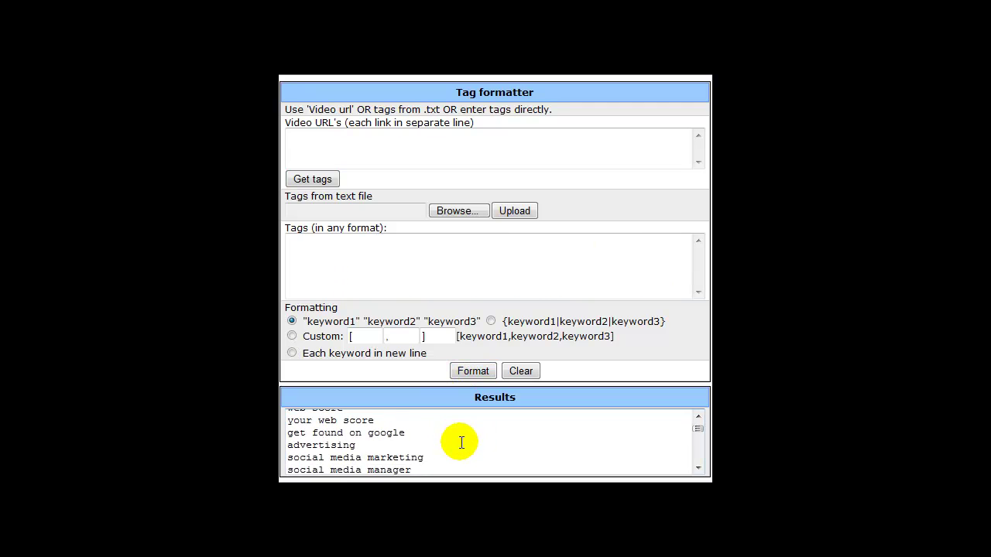
pyautogui.scroll(-2, 459, 446)
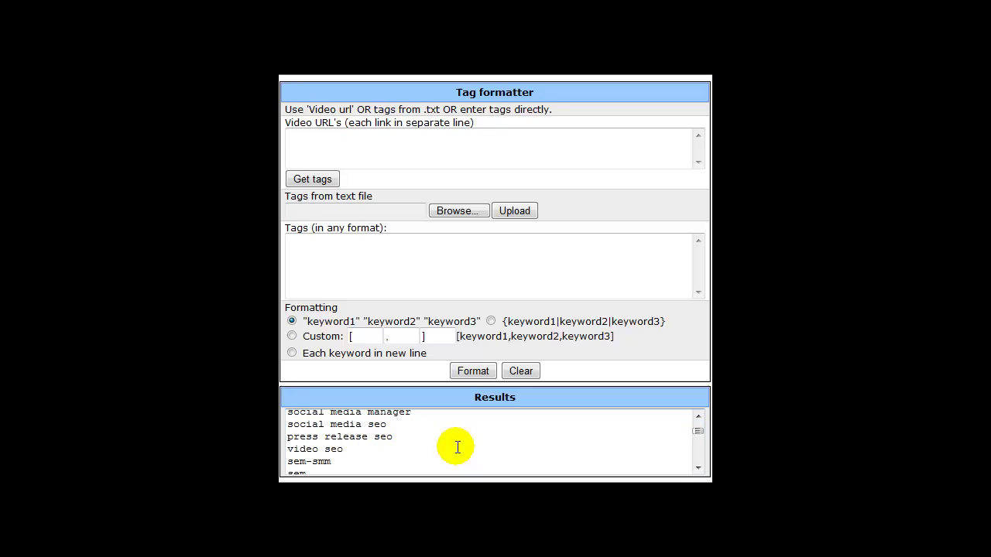
pyautogui.scroll(-4, 458, 448)
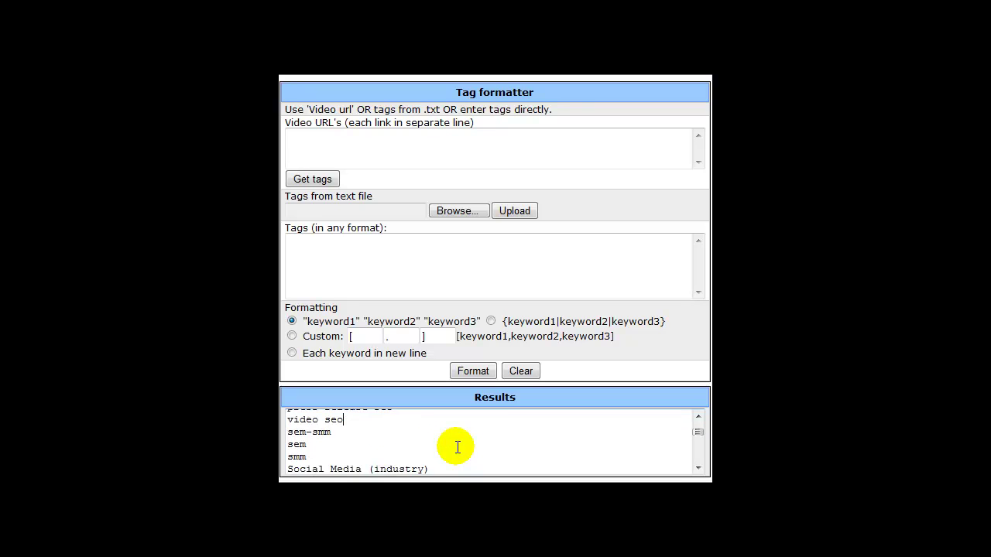
pyautogui.scroll(-1, 457, 447)
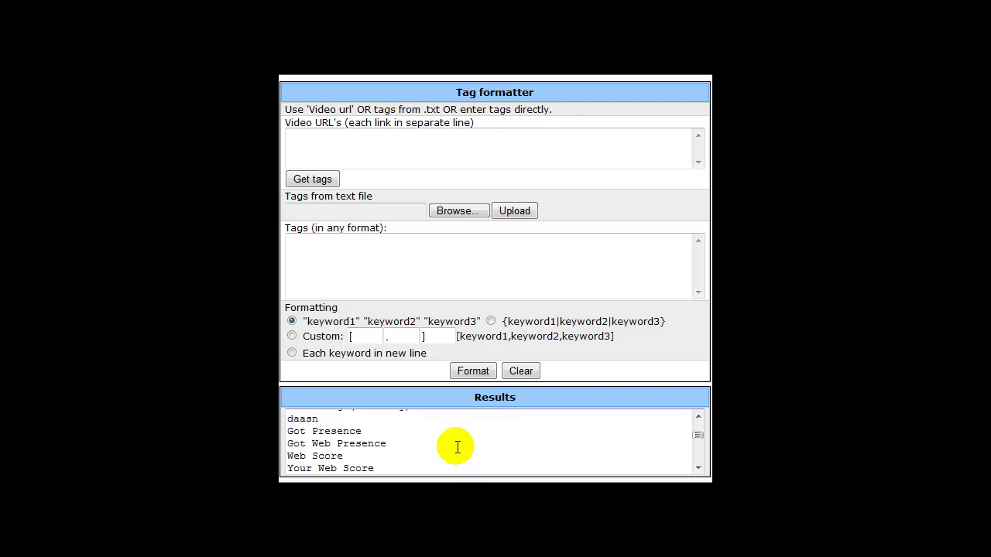
pyautogui.scroll(2, 458, 448)
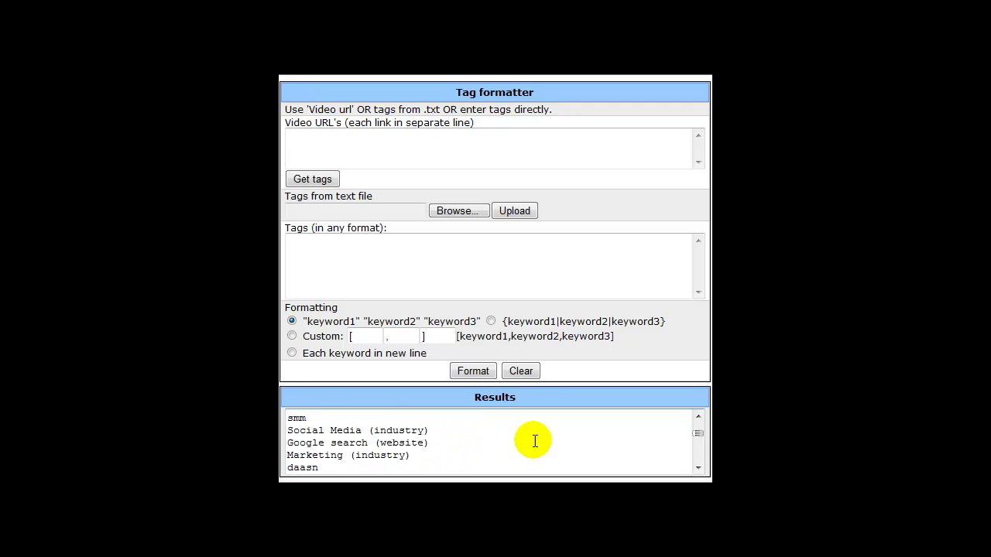
pyautogui.moveTo(699, 441); pyautogui.dragTo(699, 460)
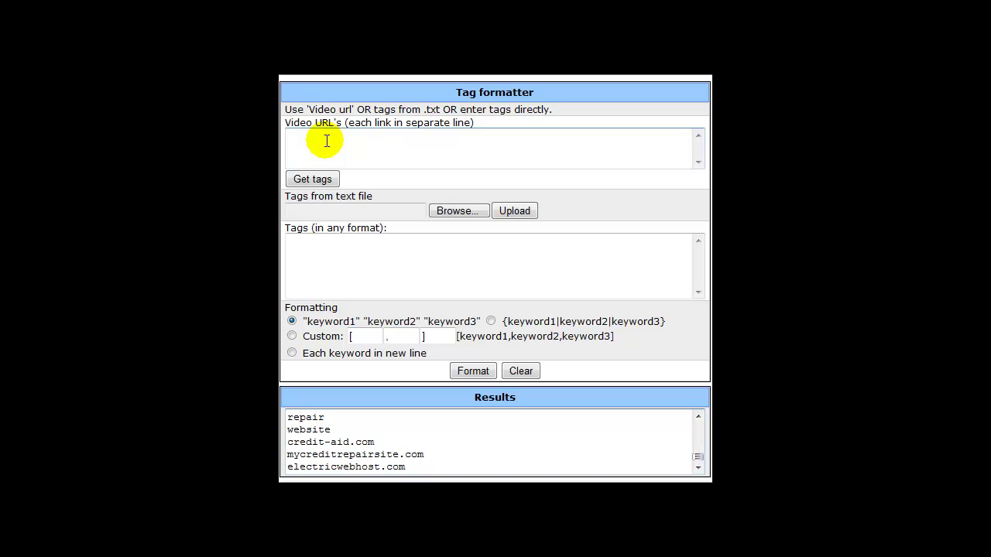
pyautogui.click(332, 274)
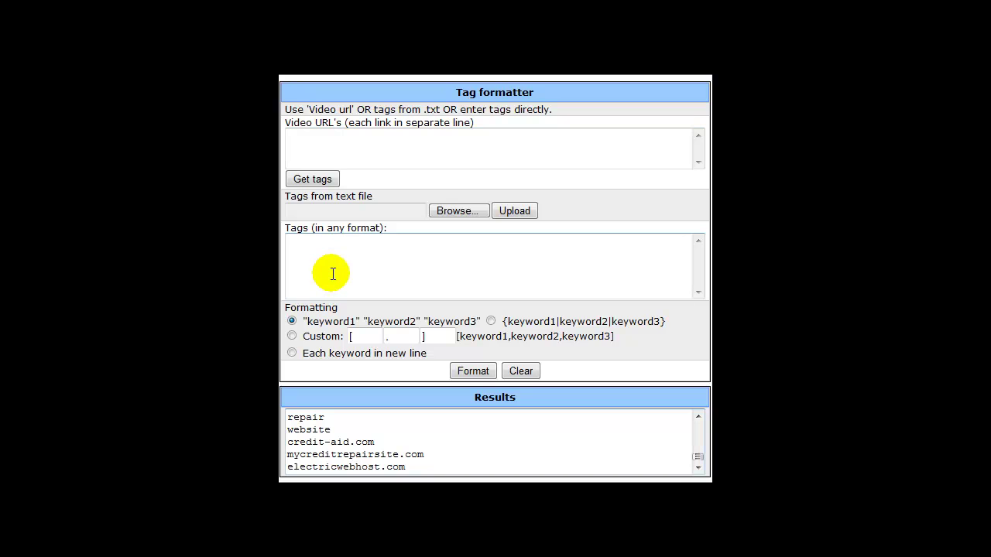